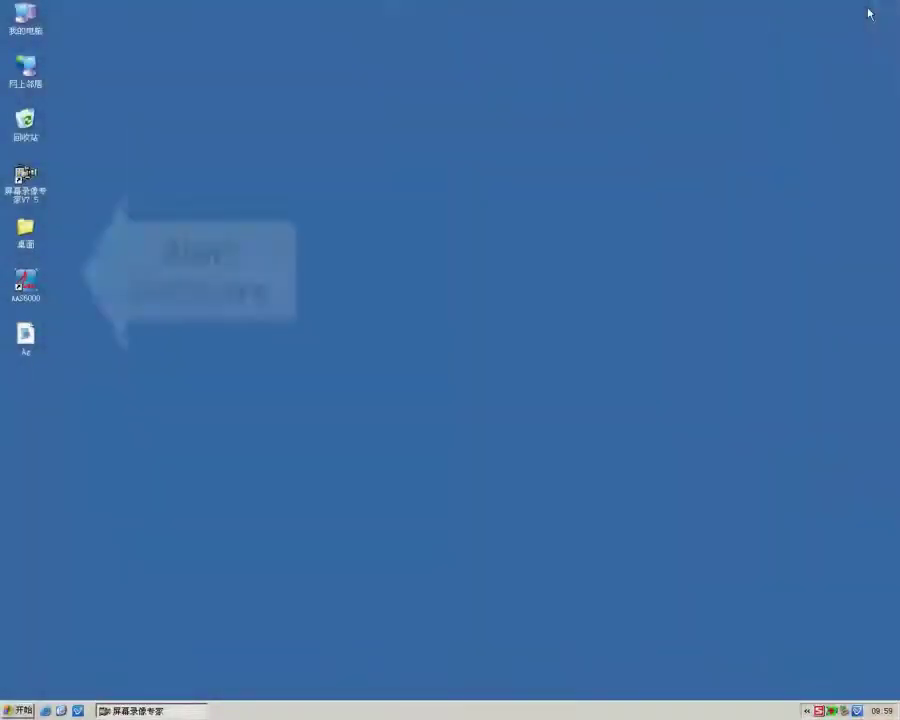
Launch AAS6000 and log in with the administrator account password
double_click(25, 281)
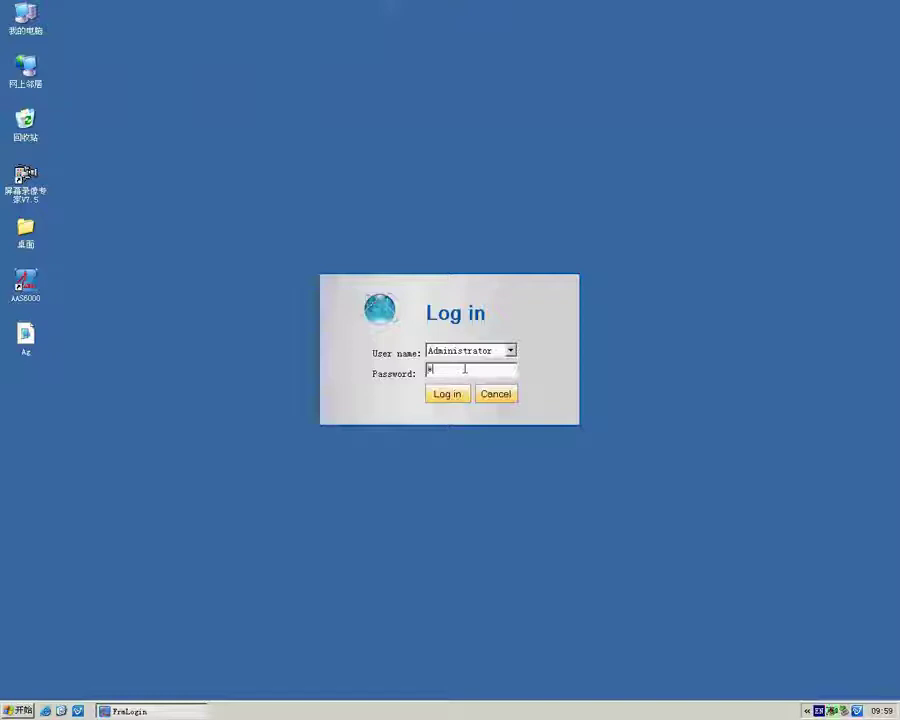
text(**)
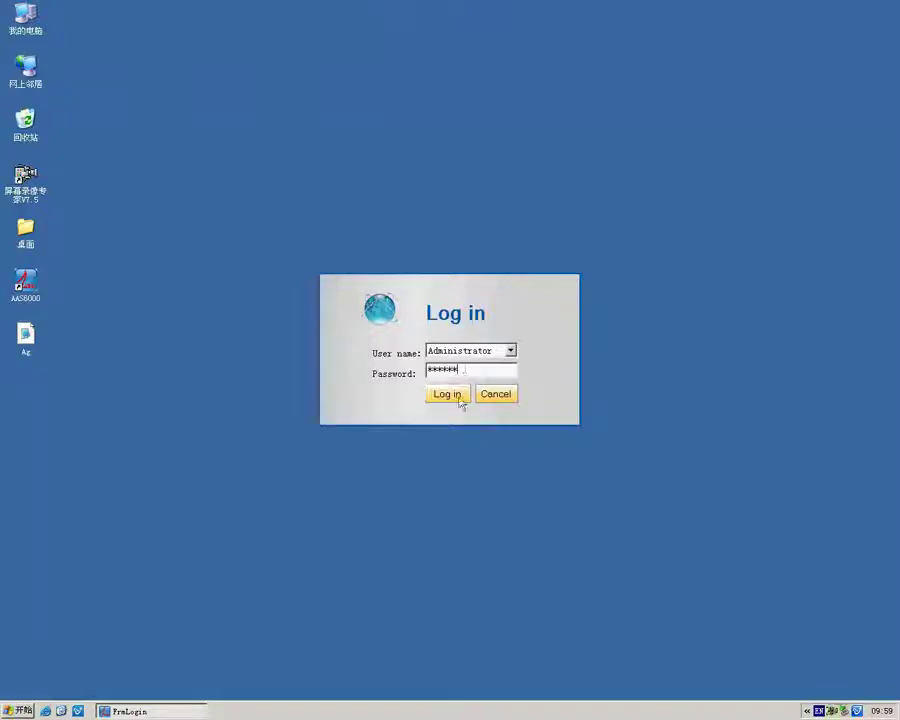
click(459, 397)
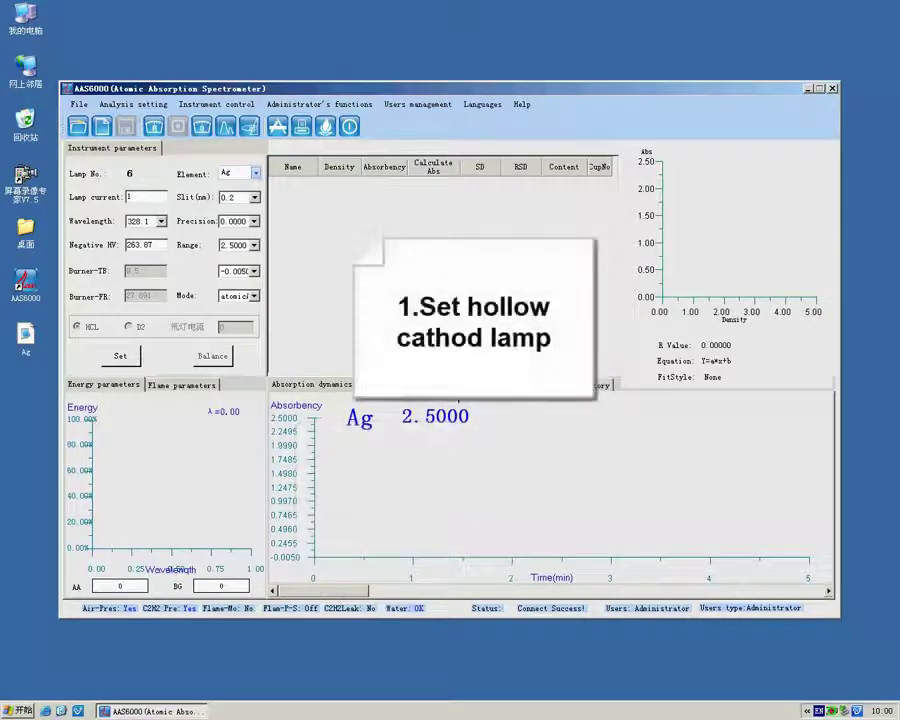
Assign Ag to lamp 6 from the periodic table and save the lamp assignments
click(228, 106)
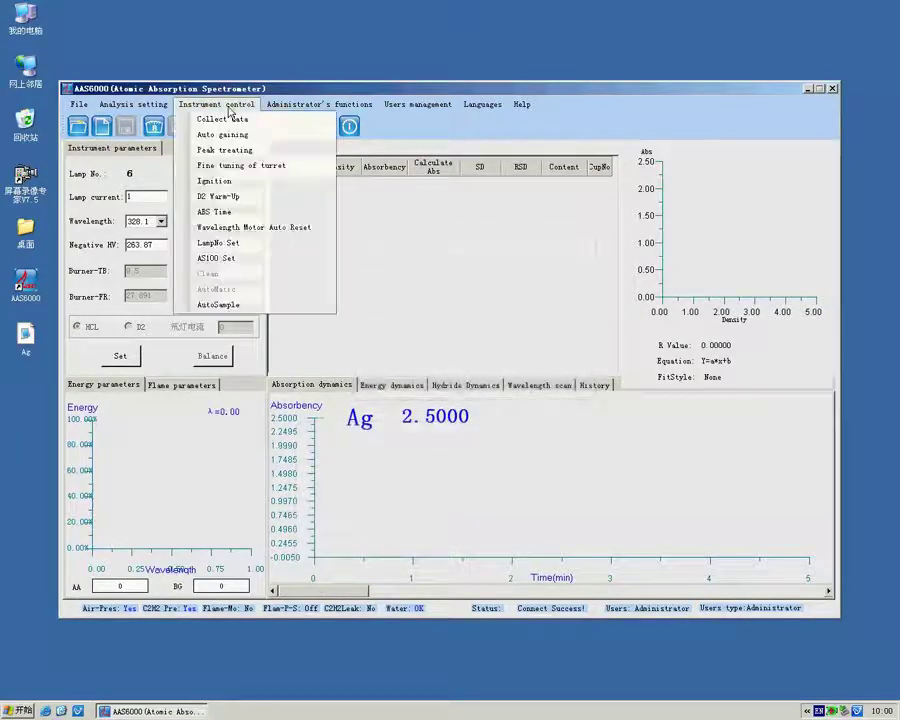
click(238, 245)
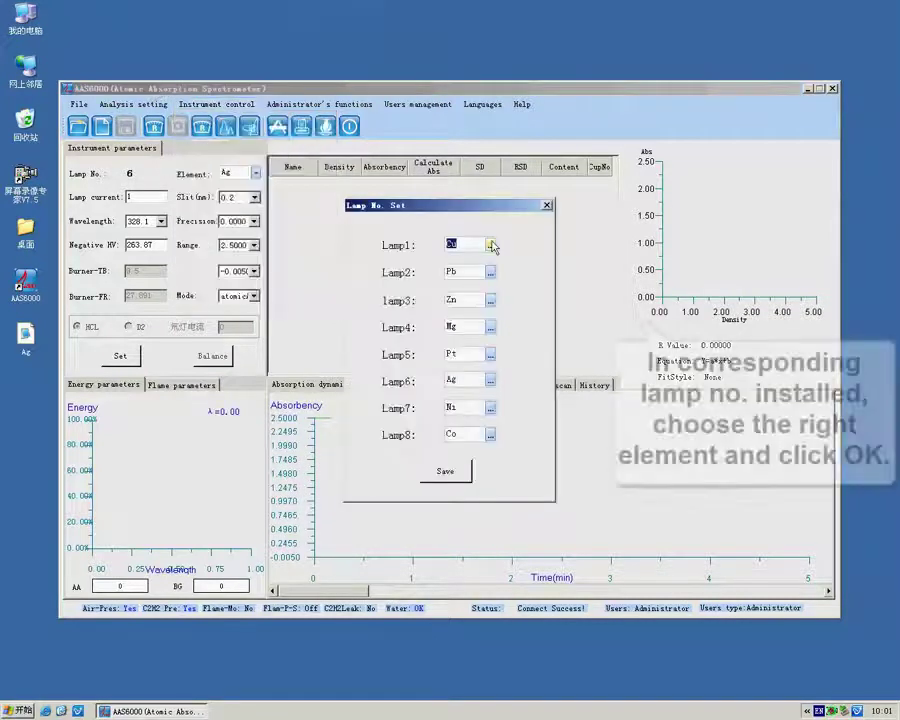
click(490, 379)
click(484, 350)
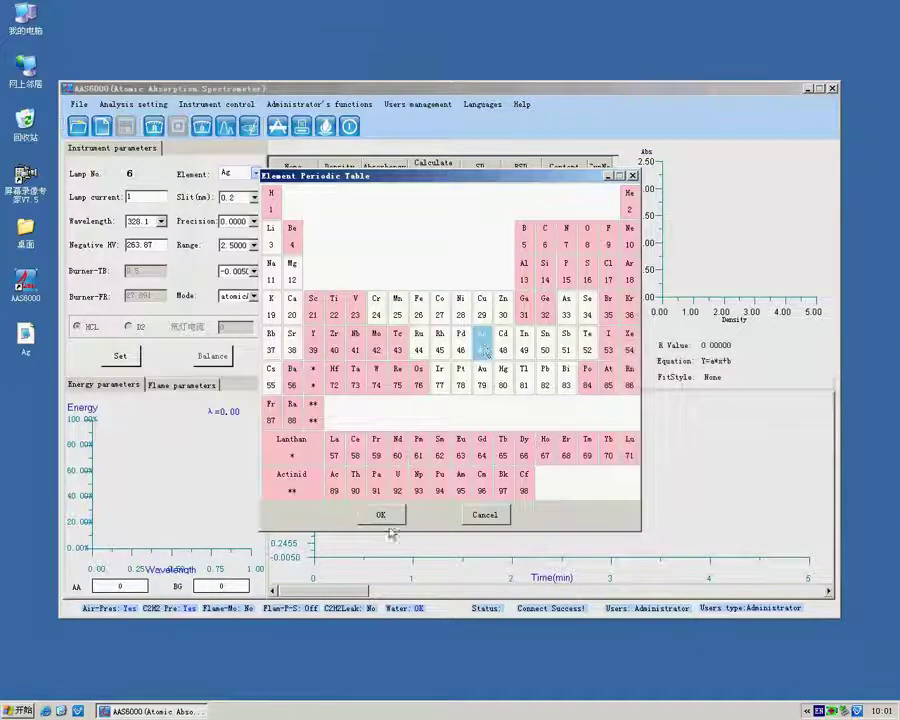
click(381, 515)
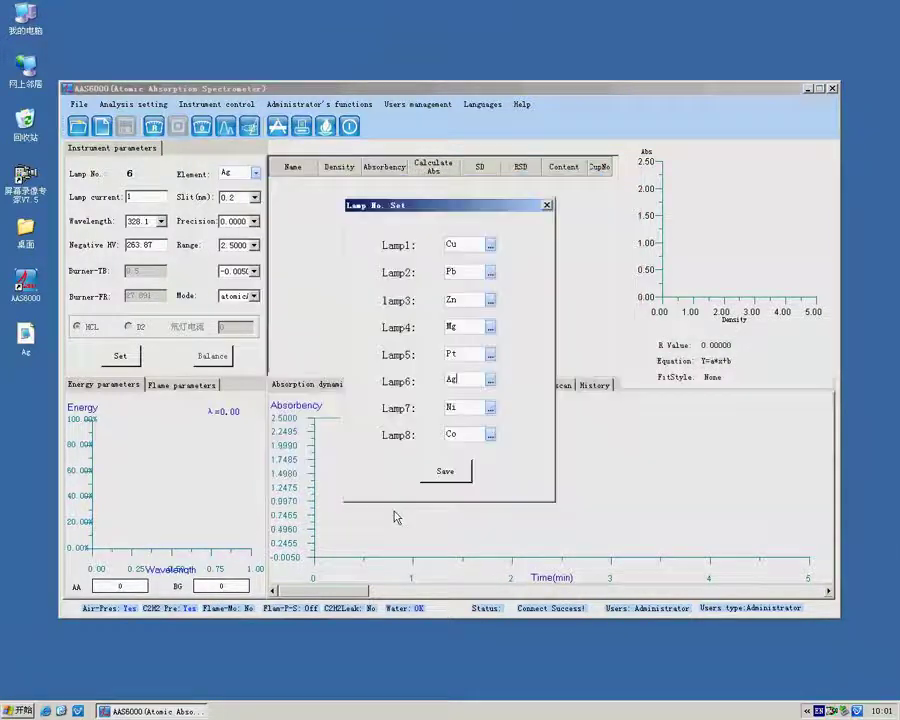
click(445, 472)
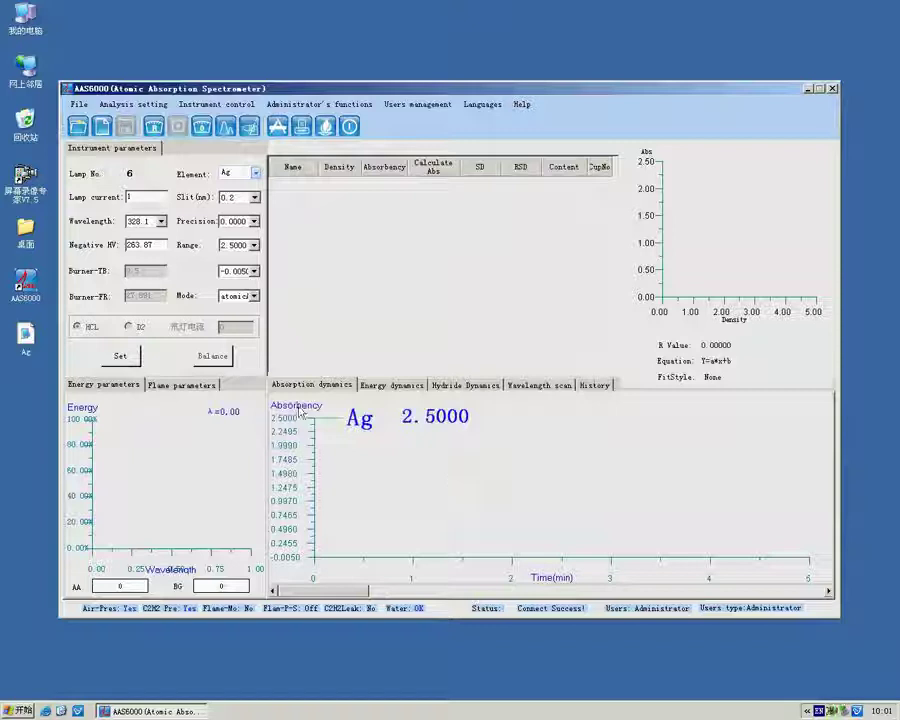
Select Ag as the working element and apply its instrument parameters
click(255, 173)
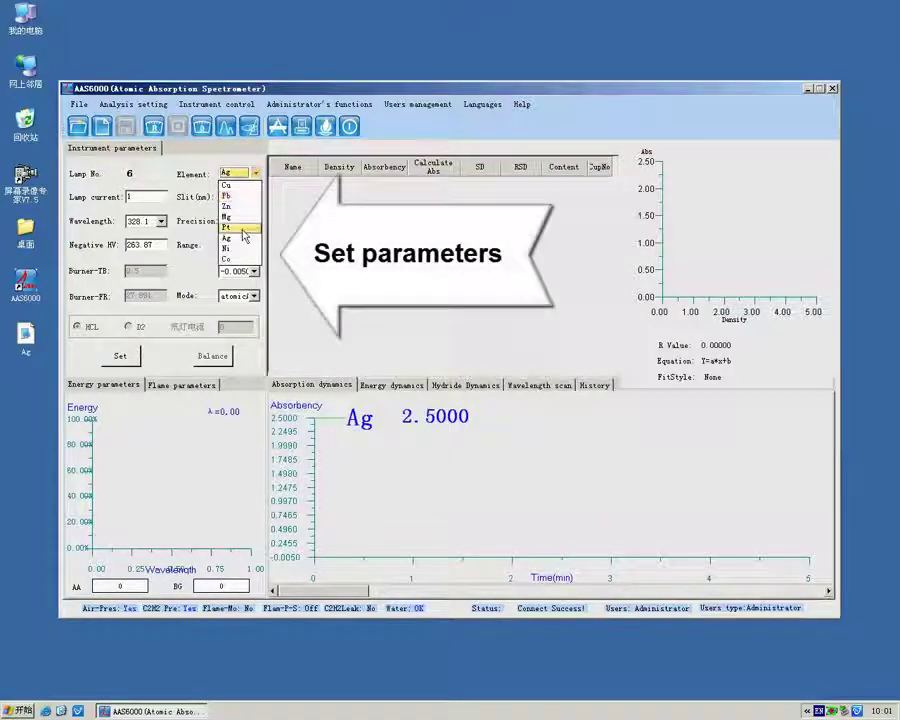
click(243, 237)
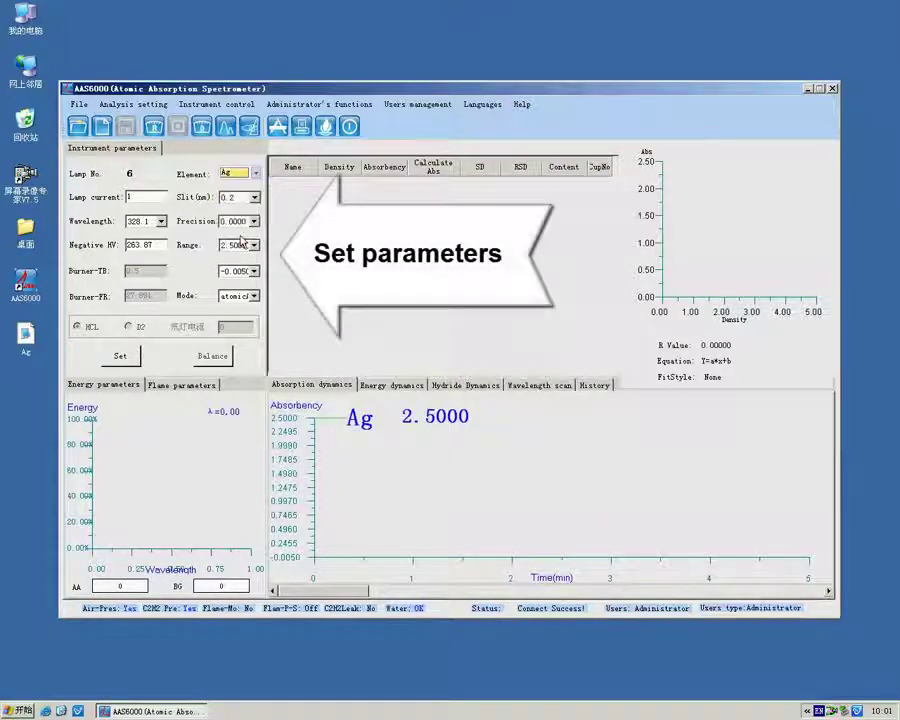
click(126, 358)
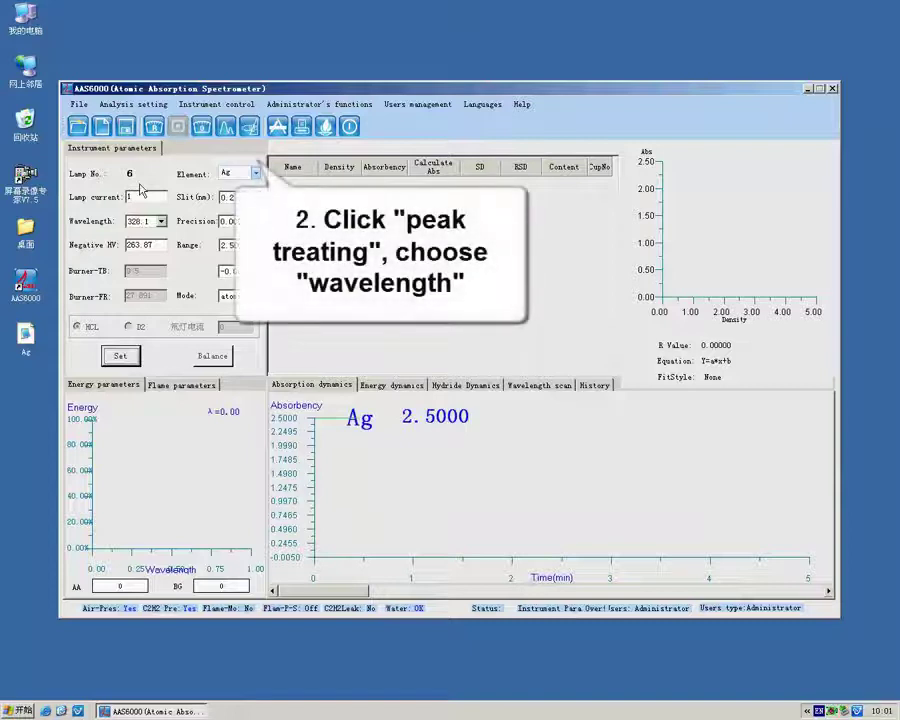
Scan wavelengths from 327.1 to 329.1 nm at 0.02 spacing to find the Ag peak
click(228, 128)
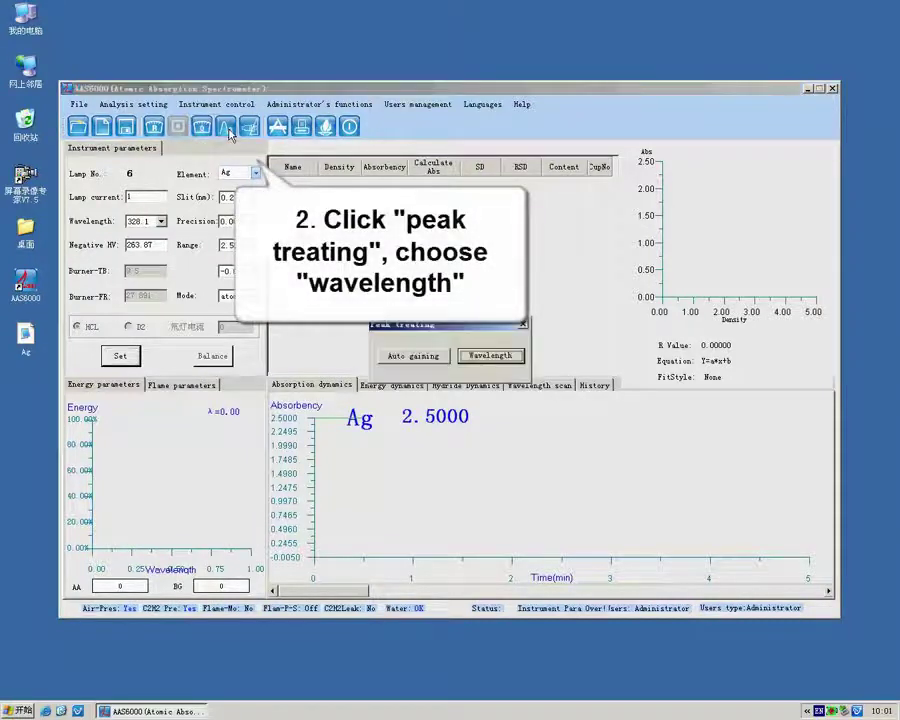
click(508, 356)
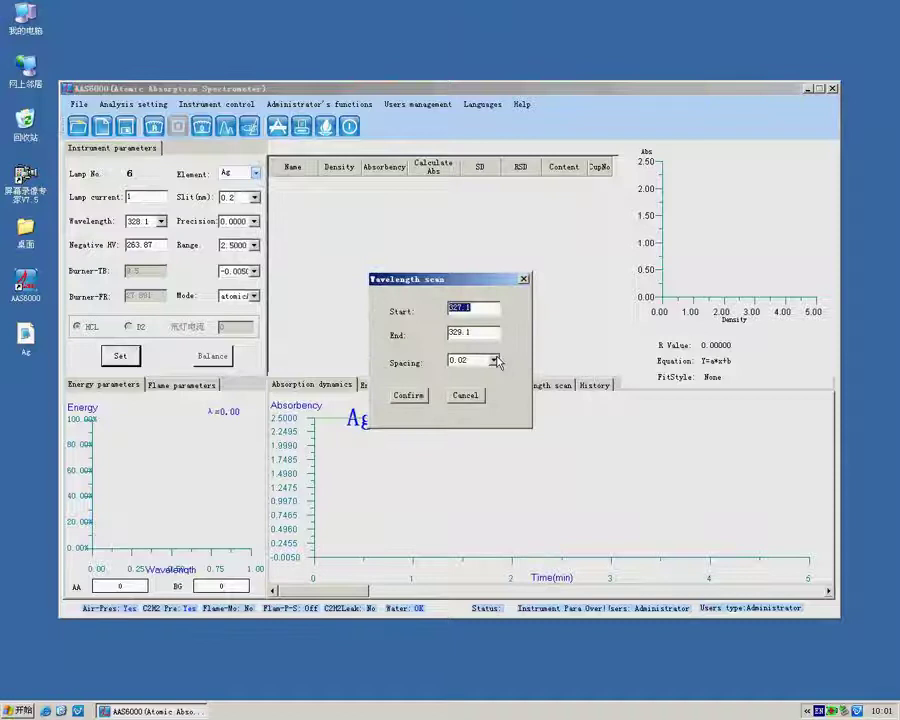
click(408, 396)
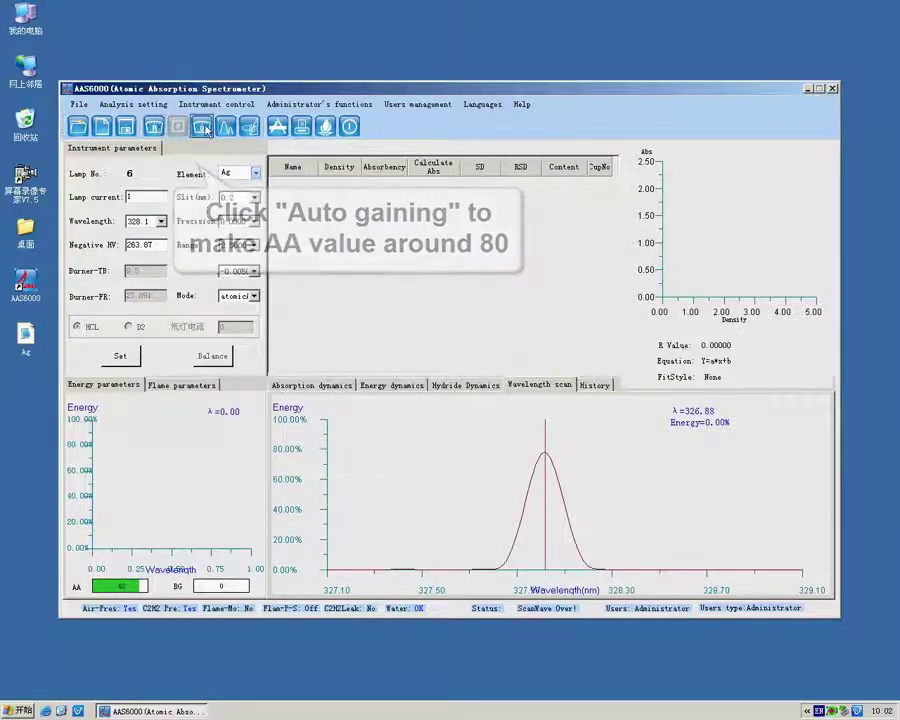
Run auto gaining so the Ag AA energy reads about 82
click(204, 128)
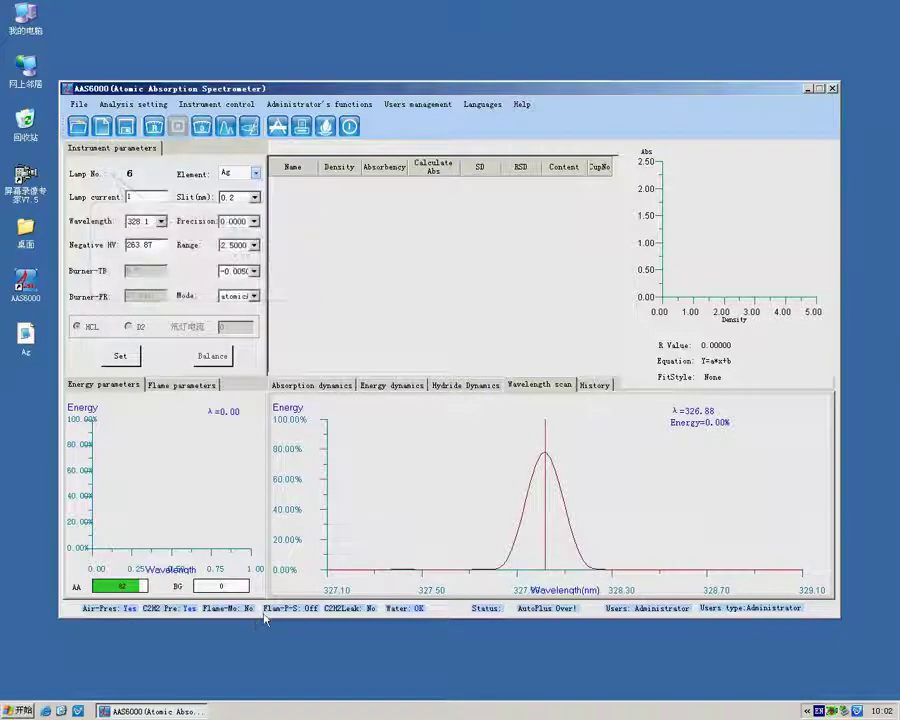
Create project 'Ag' with four standard rows, a sample blank and one sample
click(104, 128)
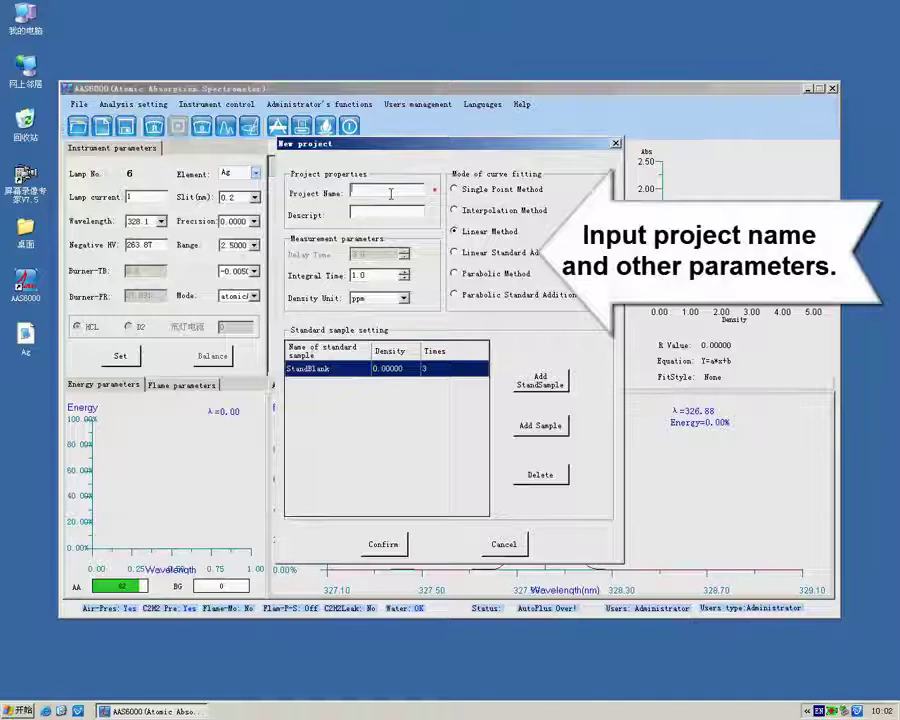
text(Ag)
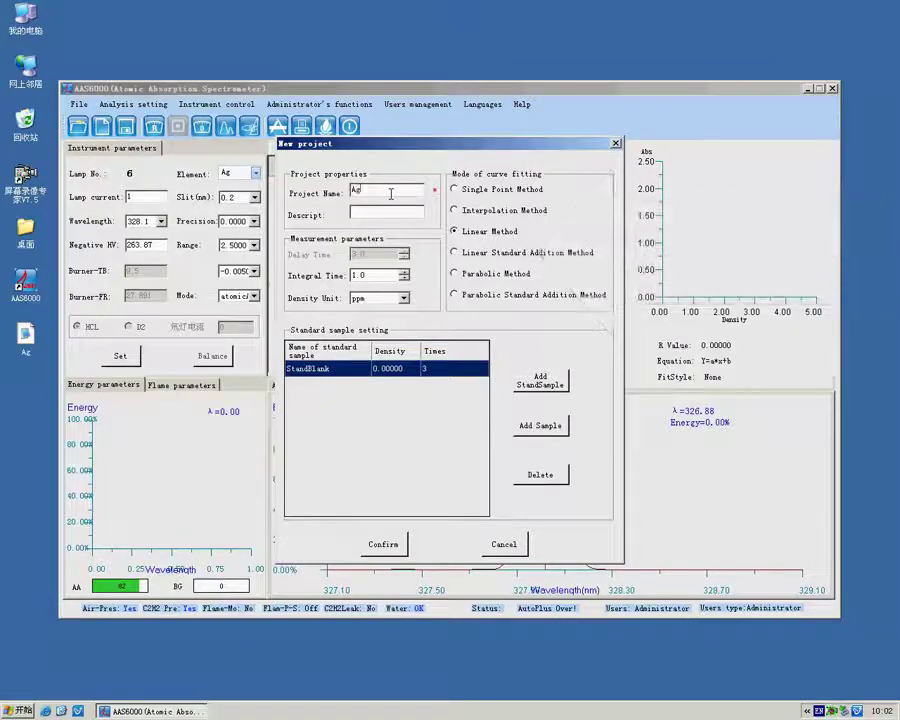
click(537, 385)
click(537, 385)
click(537, 385)
click(537, 385)
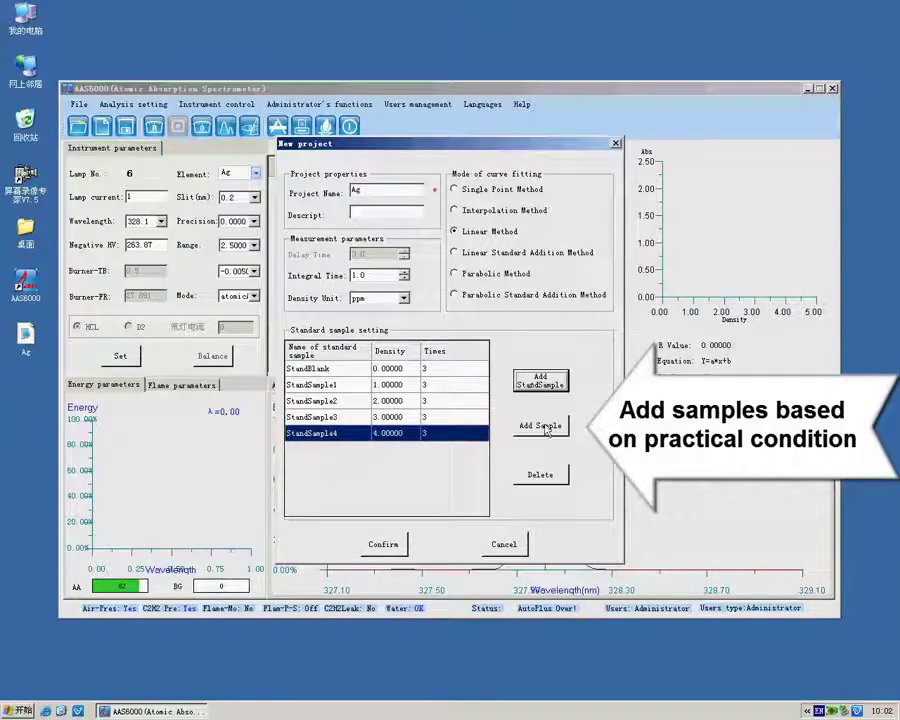
click(541, 425)
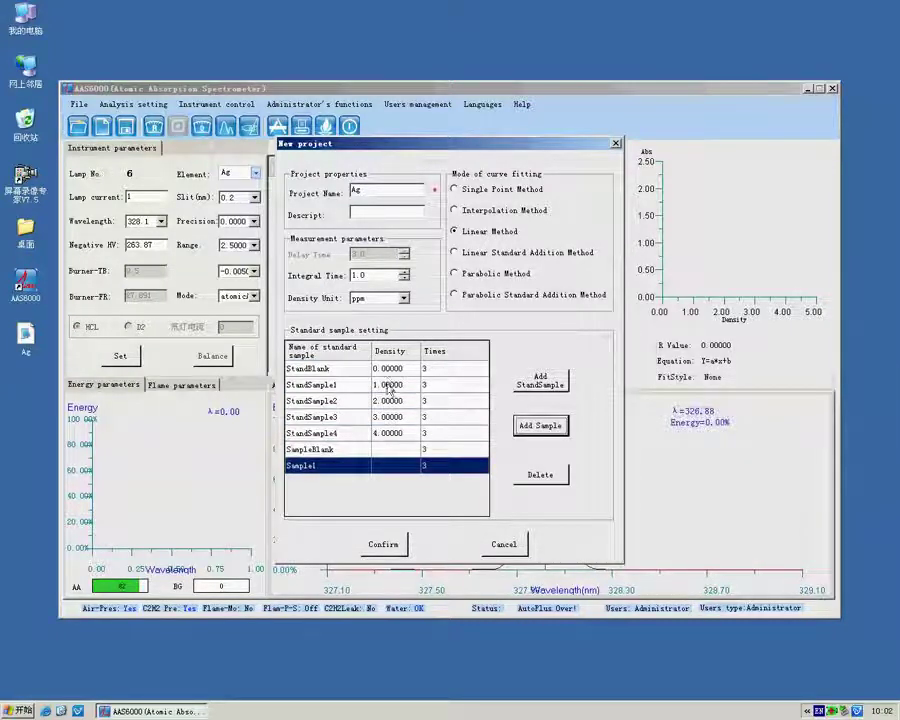
Set the standard densities to 0.5, 1, 1.5 and 2 ppm and confirm the project
click(389, 385)
text(0.5)
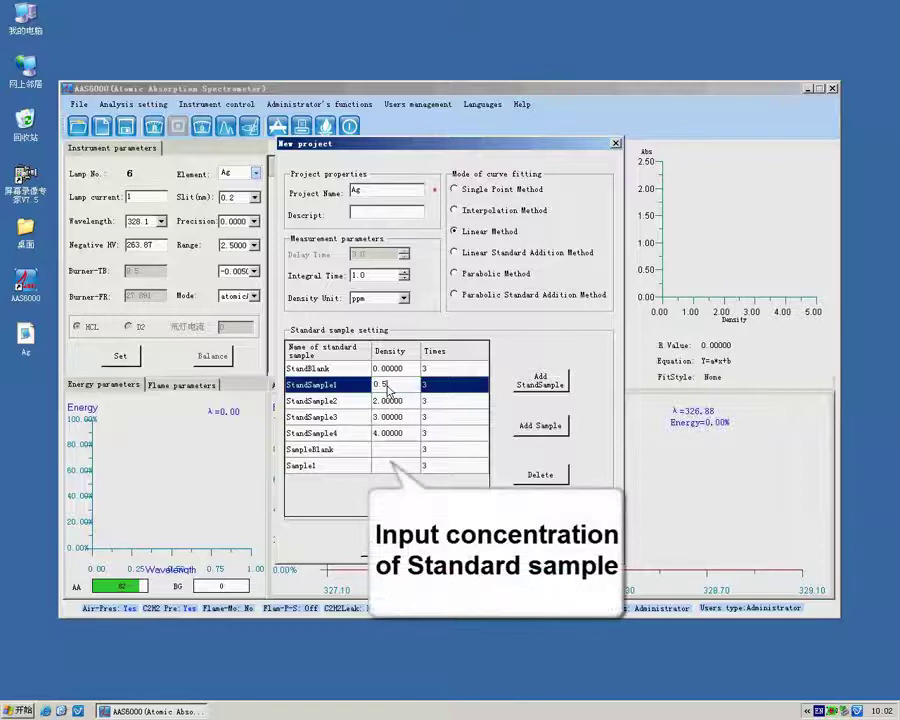
click(394, 402)
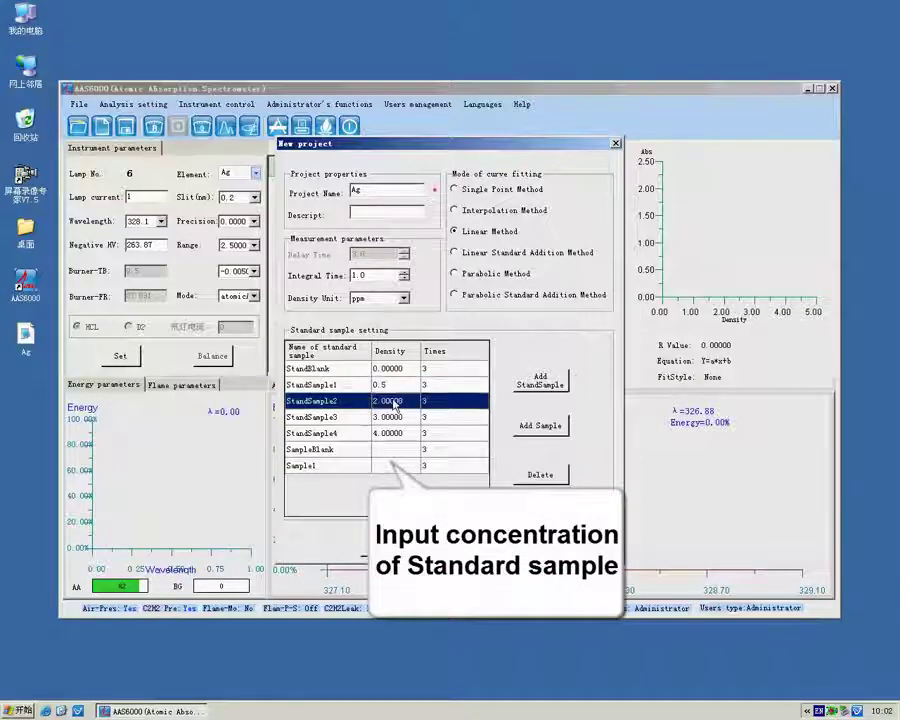
text(1)
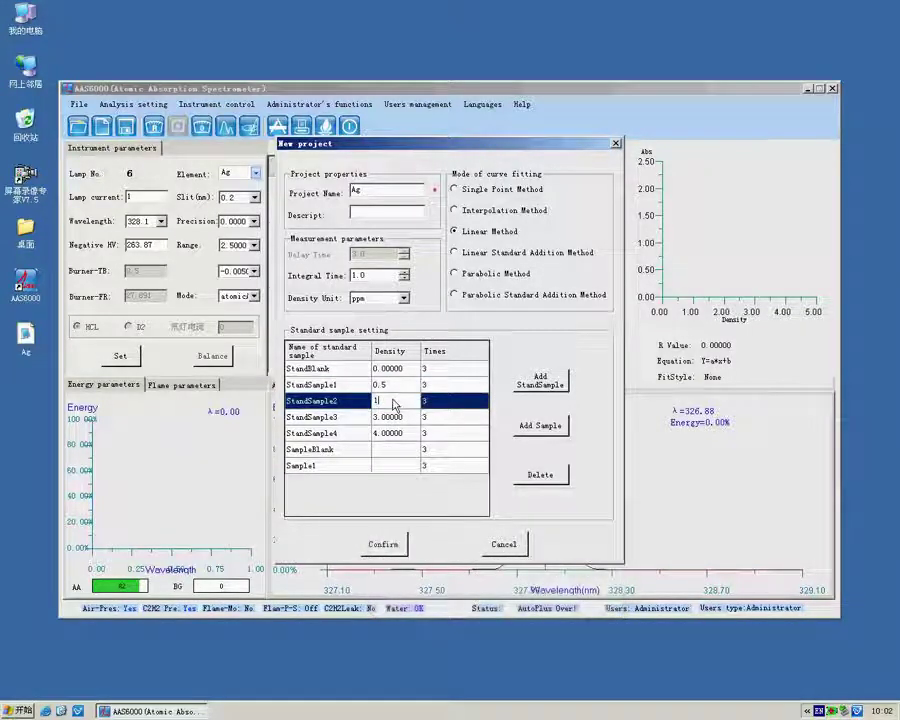
click(390, 420)
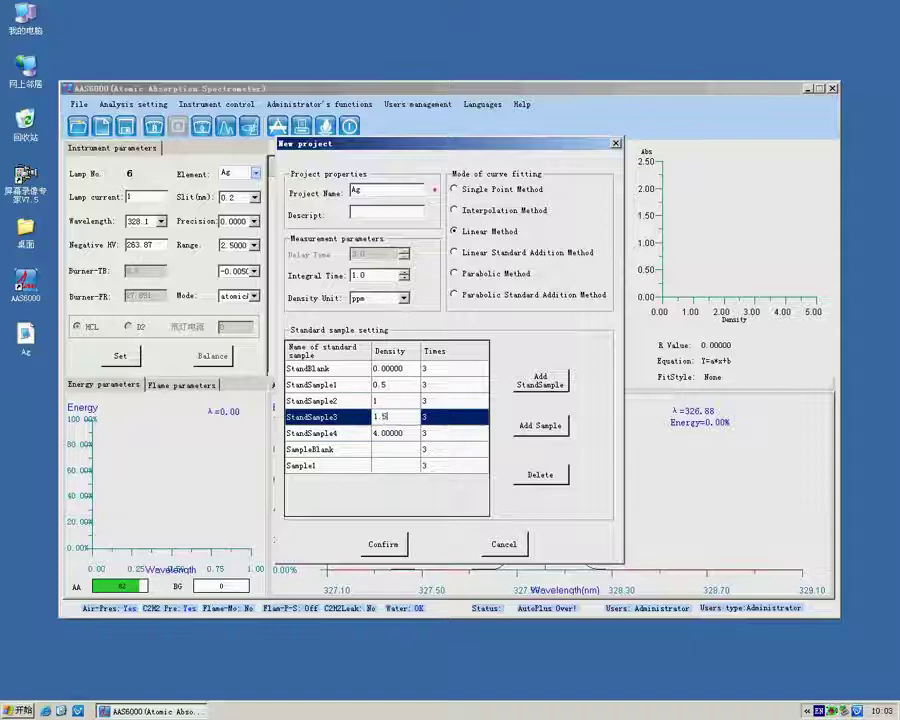
click(393, 435)
text(2)
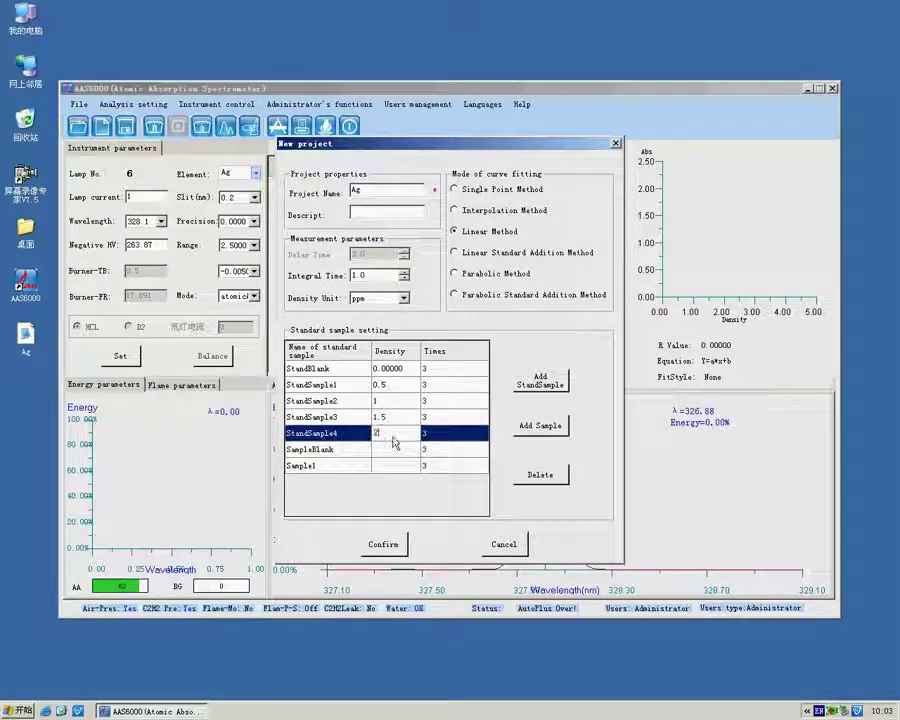
click(383, 545)
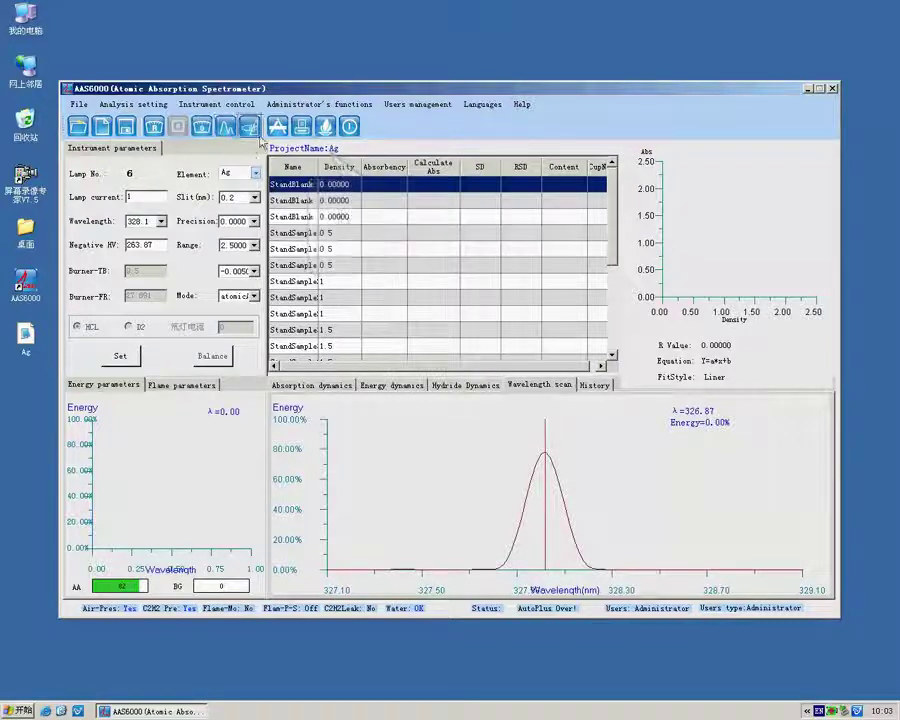
Ignite the flame, retrying after 'Fire Fail!' until it reports 'Fire Success!'
click(325, 127)
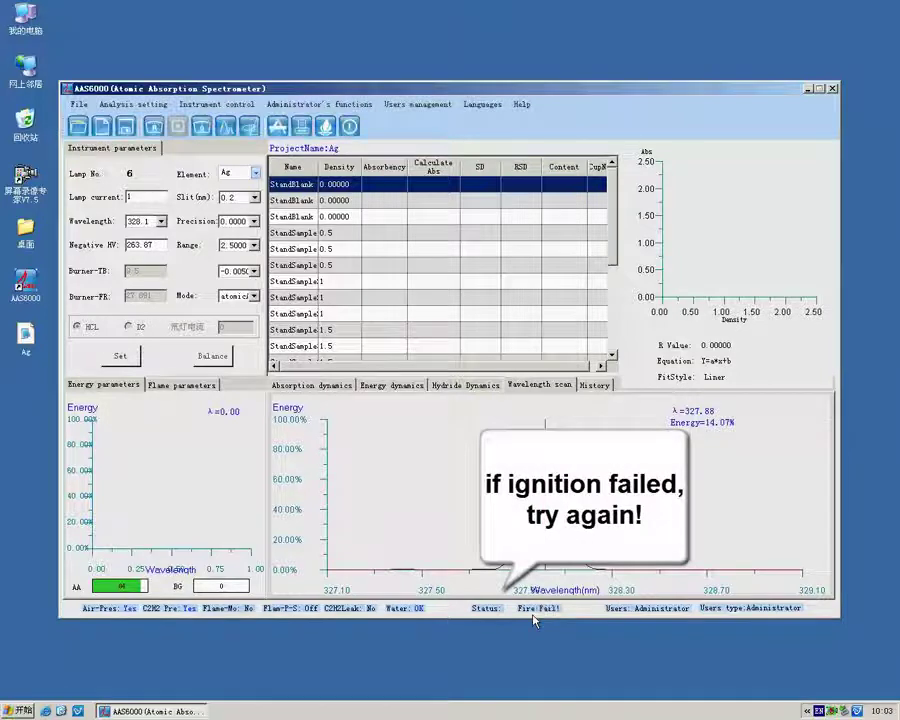
click(325, 128)
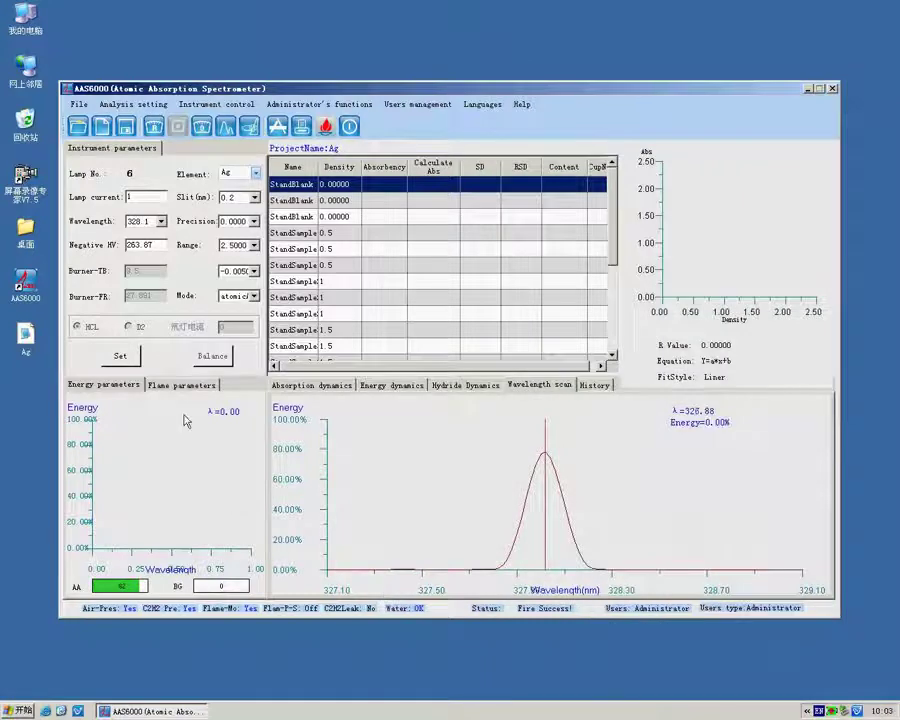
Show the flame parameters and run Auto Gain until the Ag baseline settles near zero
click(170, 388)
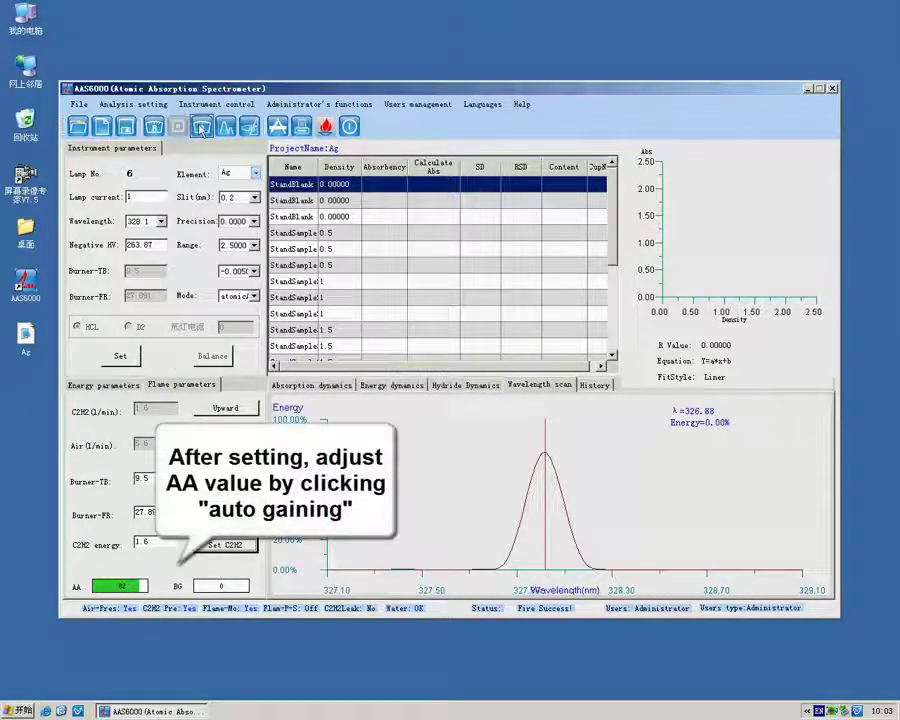
click(201, 127)
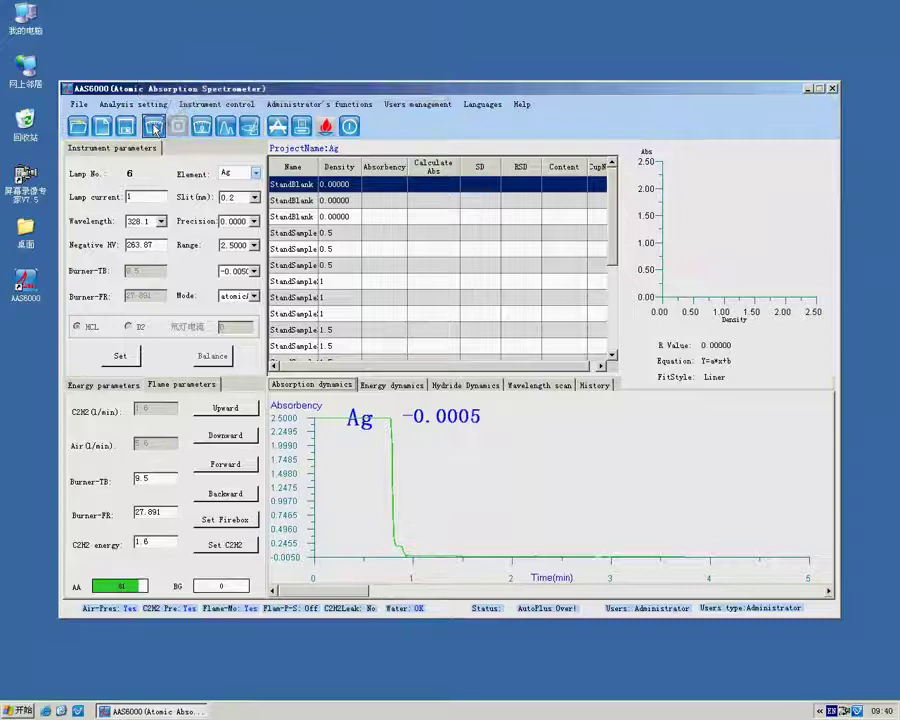
Measure the three standard blanks, giving -0.0014, 0.0009 and -0.002 with SD 0.0015
click(155, 129)
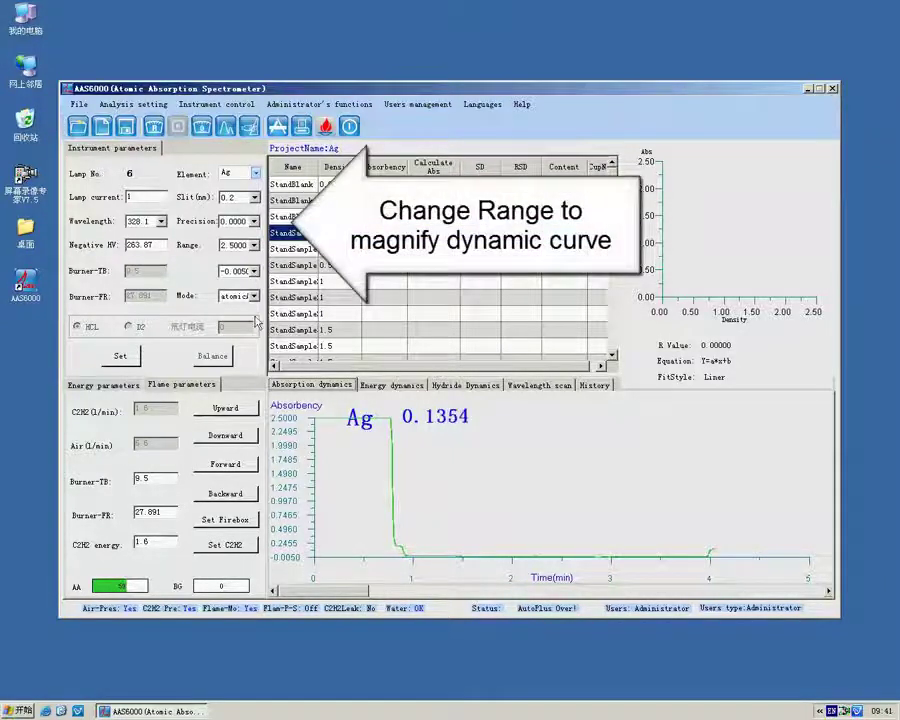
Change the absorbance range to 1.0050
click(254, 245)
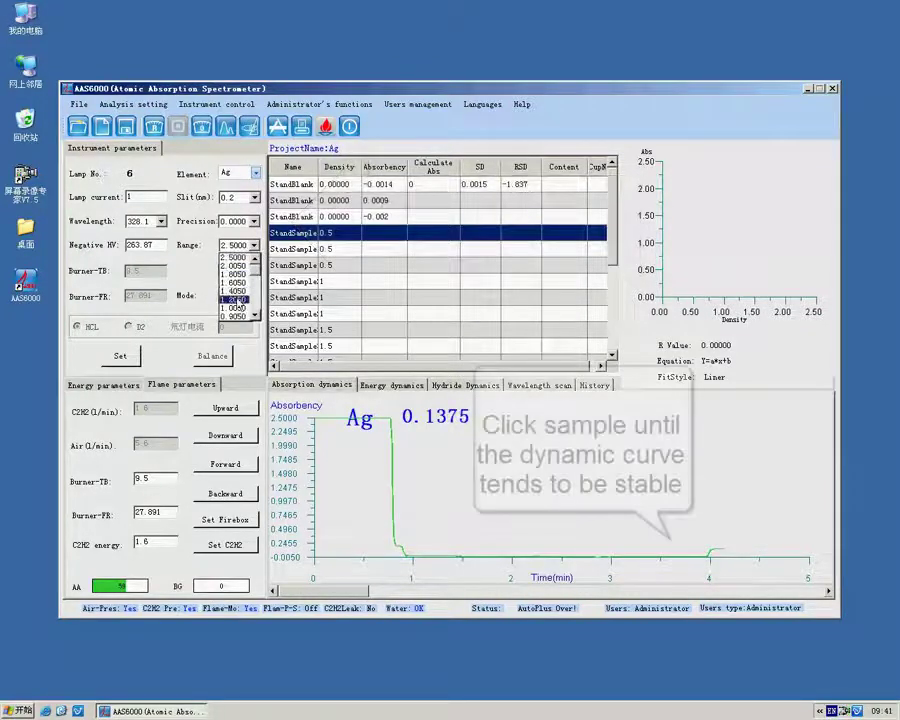
click(237, 308)
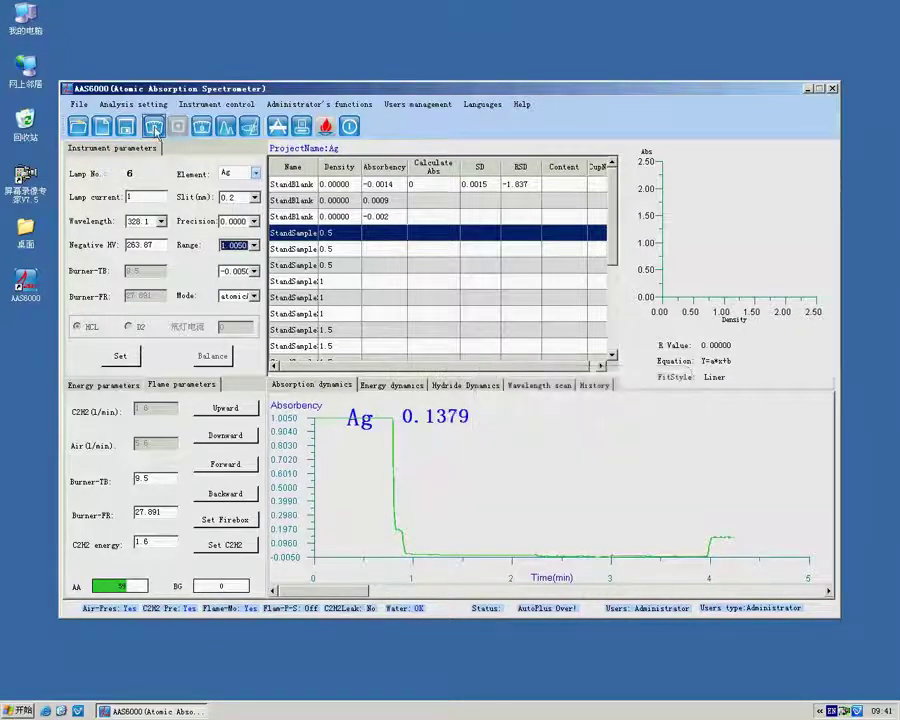
Measure the four Ag standards, averaging 0.1378, 0.2783, 0.4087 and 0.5341 absorbance
click(155, 130)
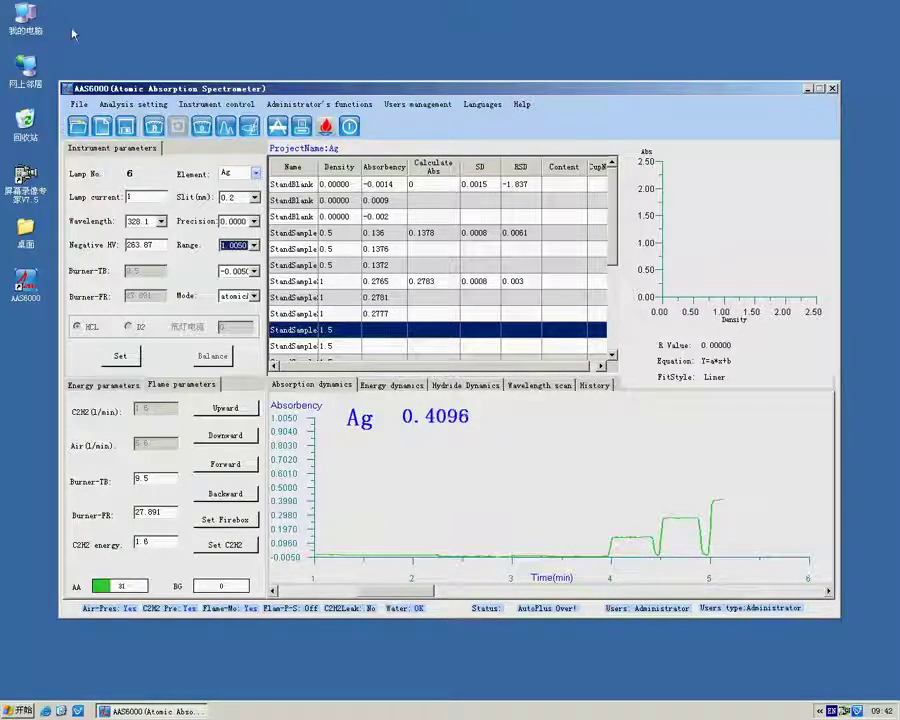
click(179, 124)
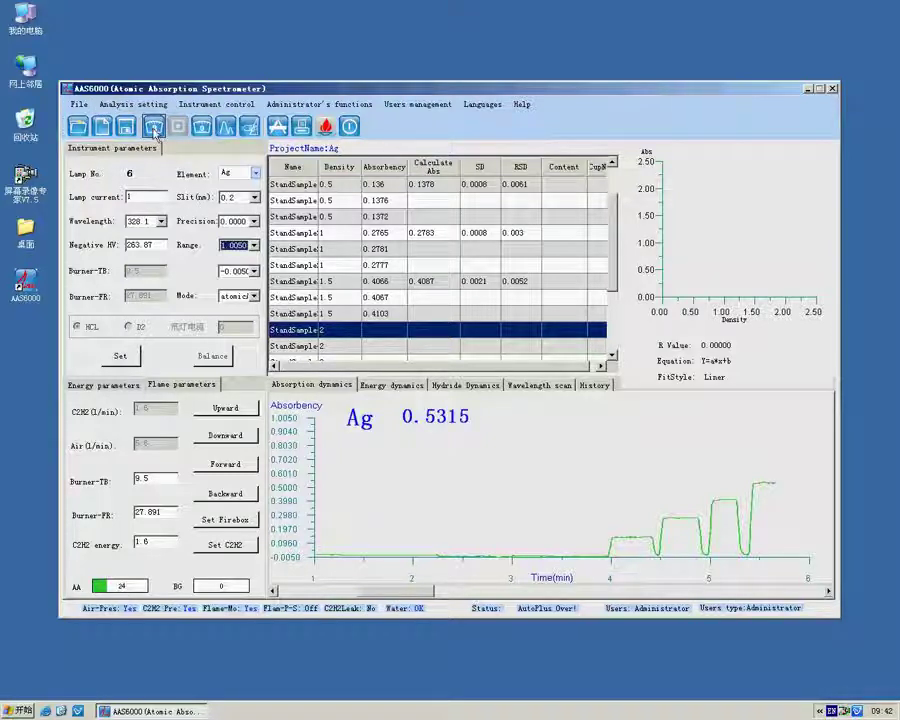
click(154, 128)
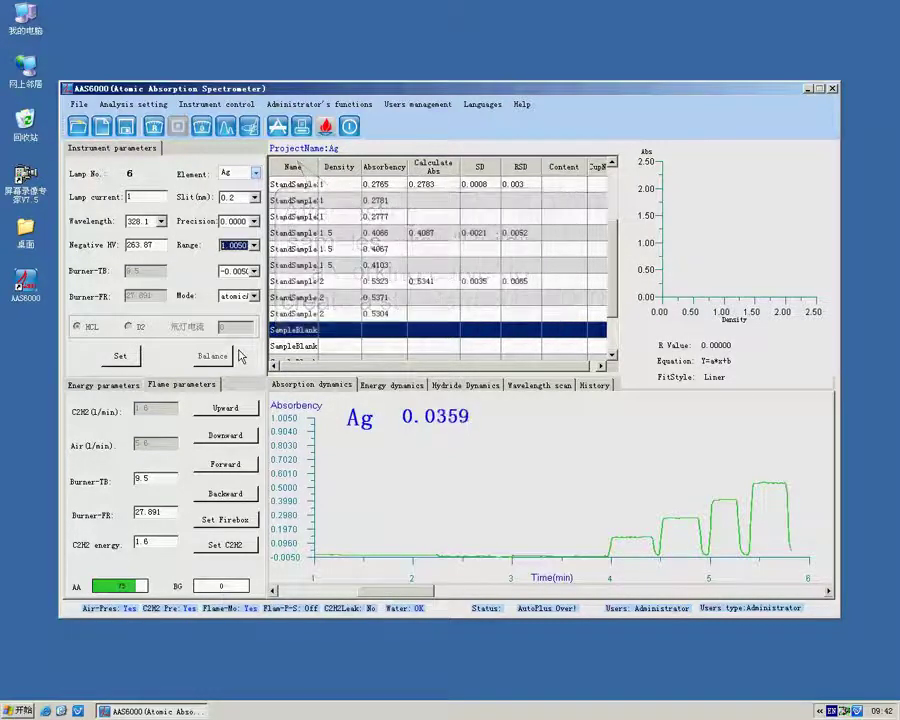
Measure the SampleBlank and Sample1 rows, giving calibration Y=0.2678x+0.0040 (R 0.99973)
click(277, 128)
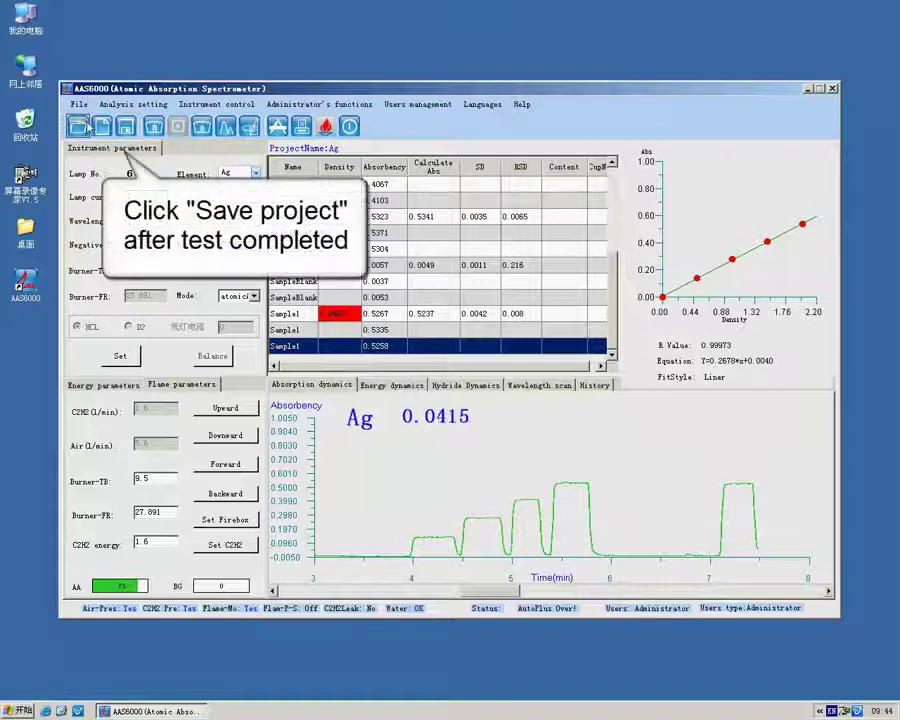
Save the Ag project to the Desktop and acknowledge the Save Success message
click(88, 108)
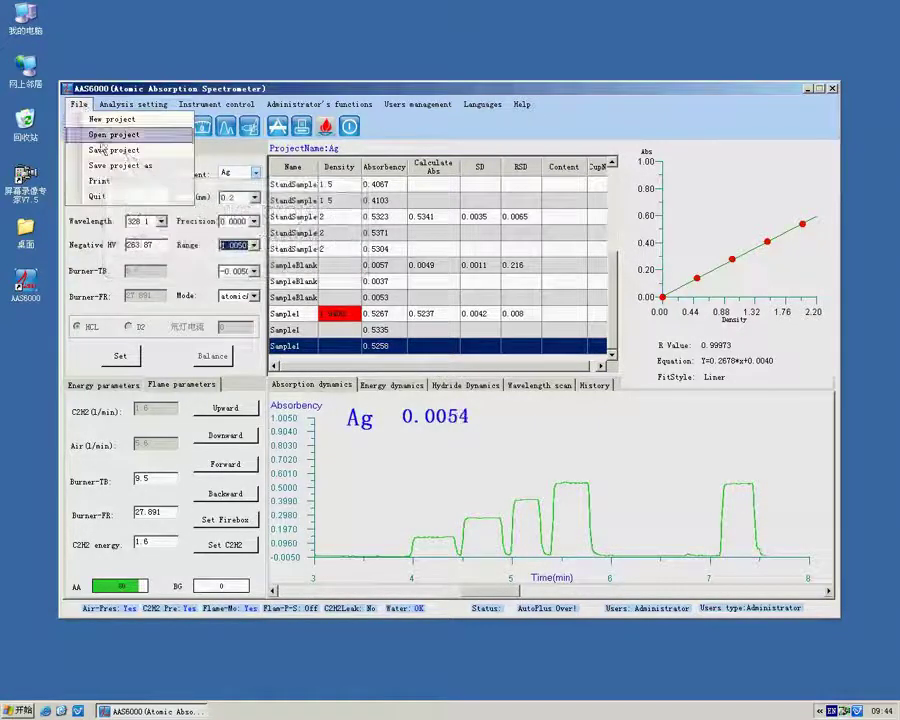
click(107, 151)
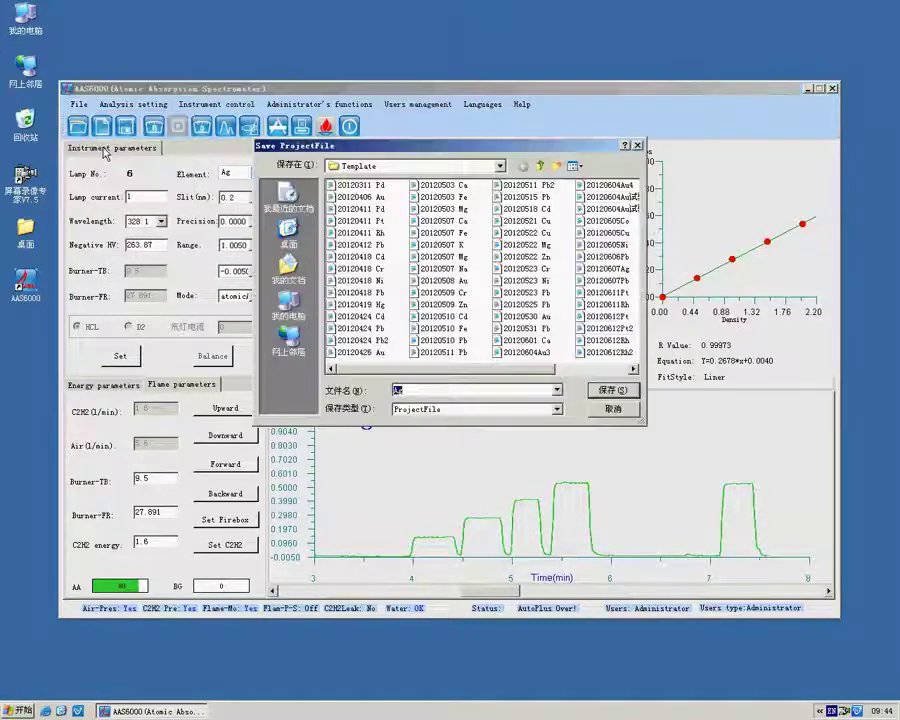
click(287, 233)
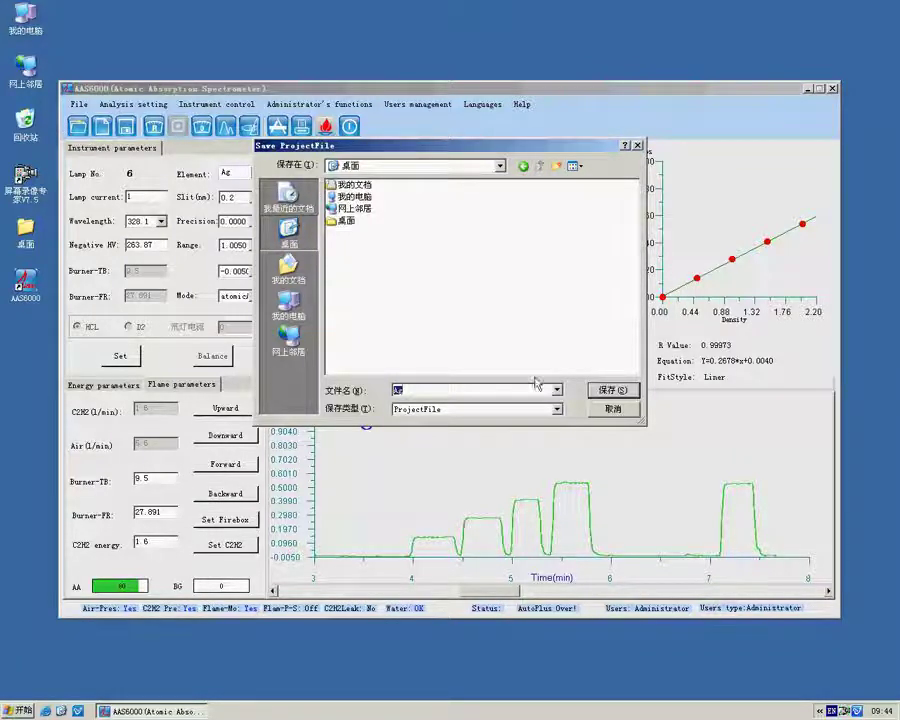
click(606, 391)
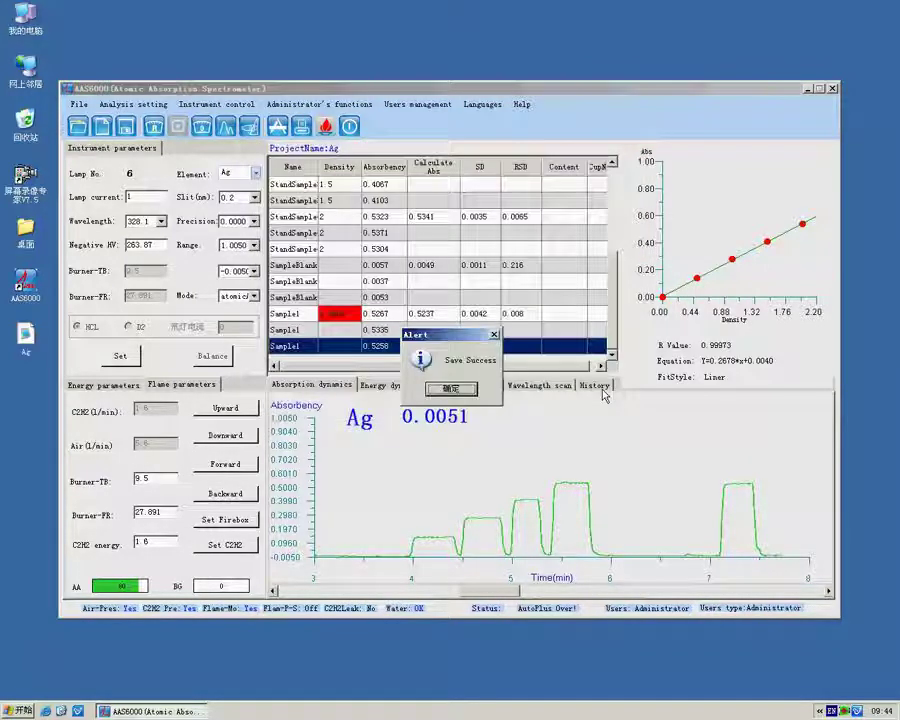
click(460, 396)
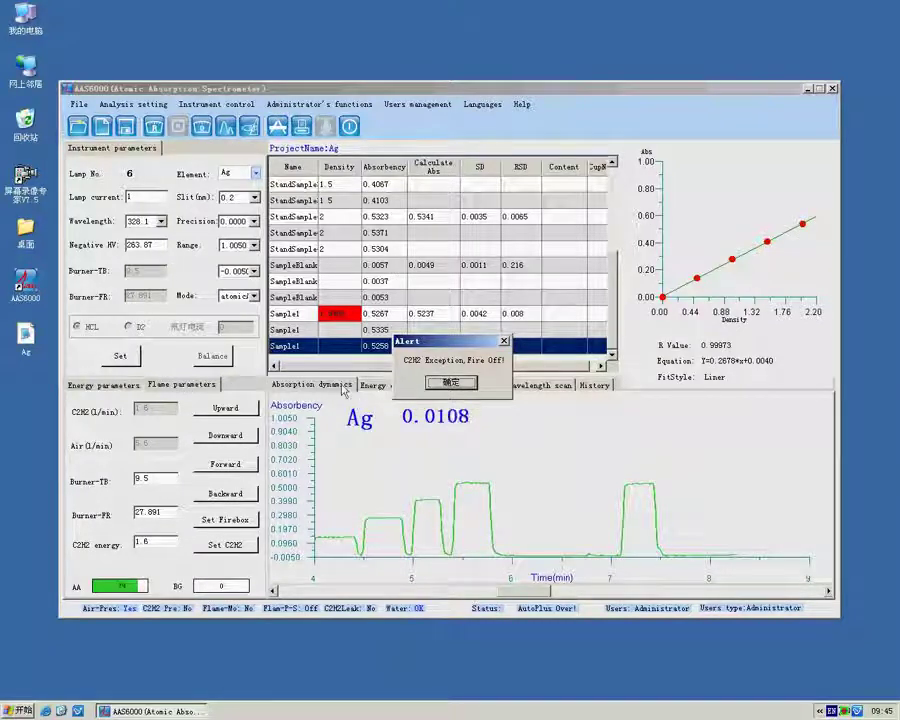
Dismiss the 'C2H2 Exception, Fire Off!' alert with 确定 (OK)
click(450, 383)
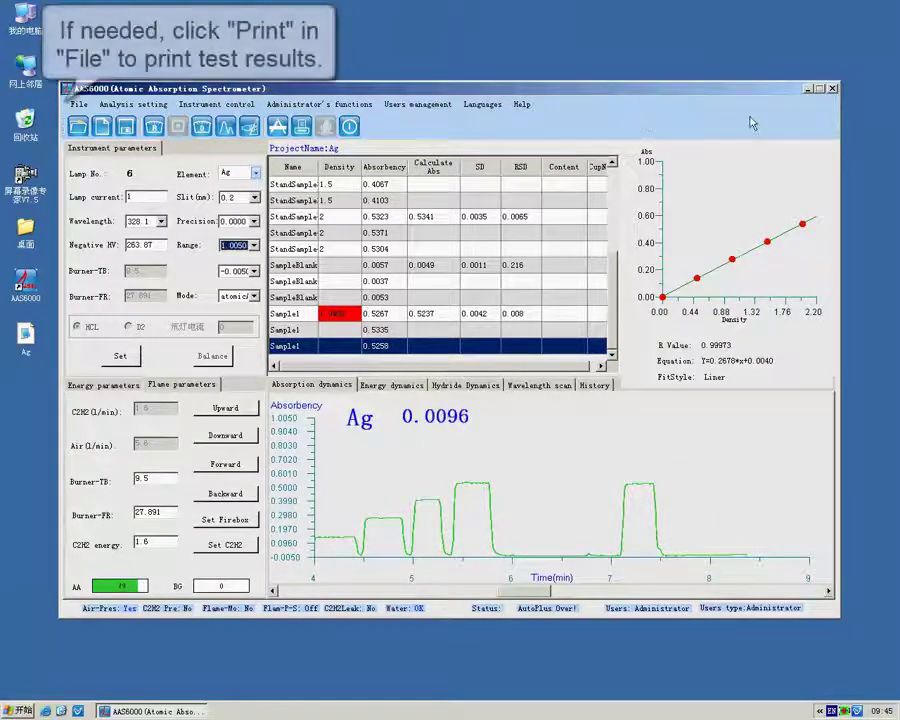
click(79, 104)
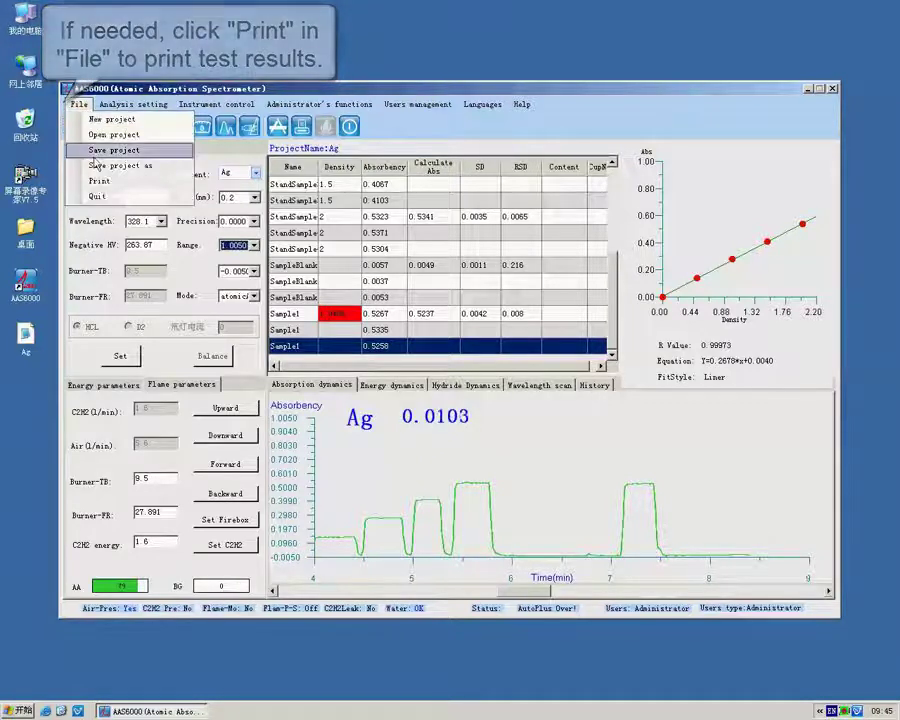
click(98, 182)
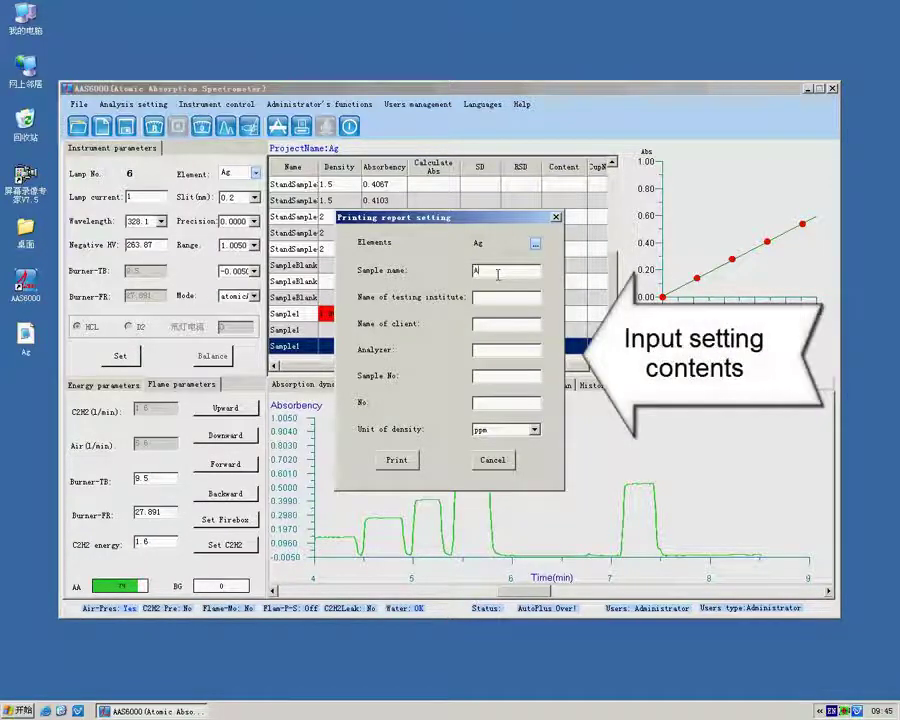
text(1)
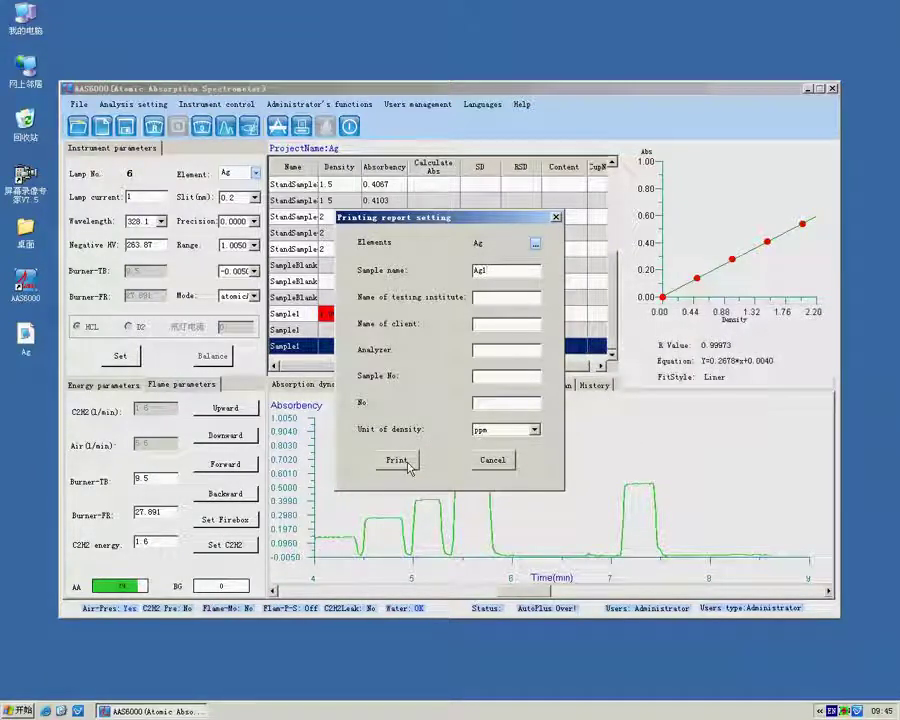
click(397, 461)
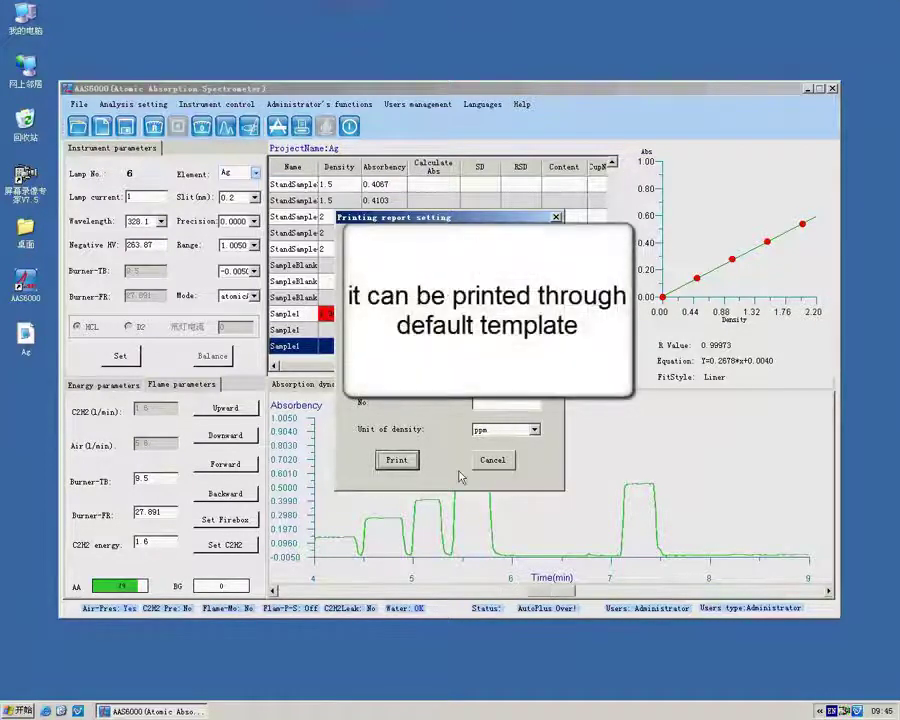
click(493, 461)
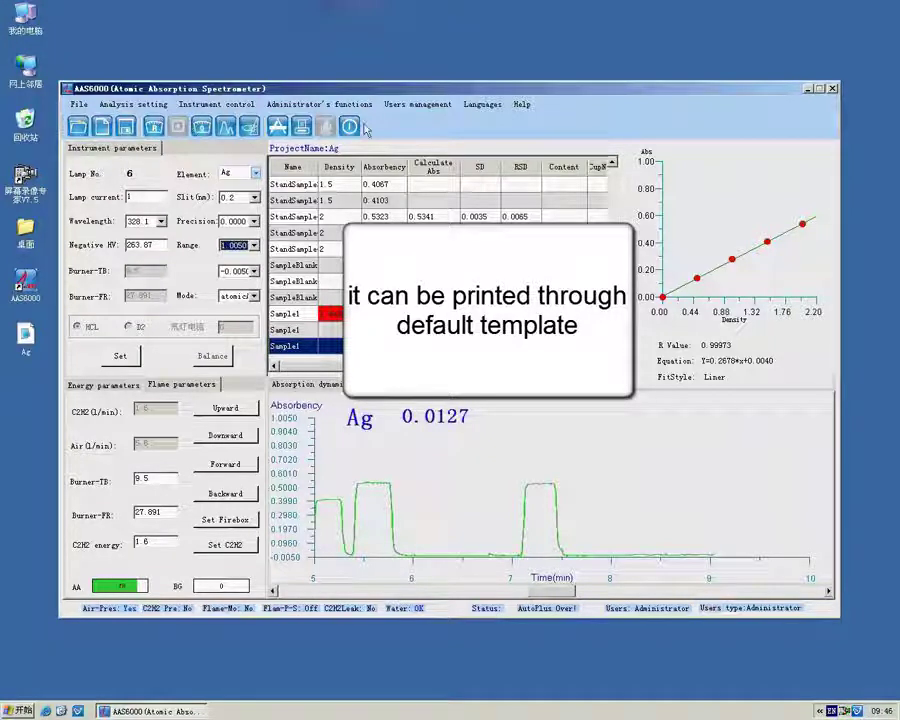
Close AAS6000 and confirm 是 (Yes) on the Confirm Exit prompt
click(833, 90)
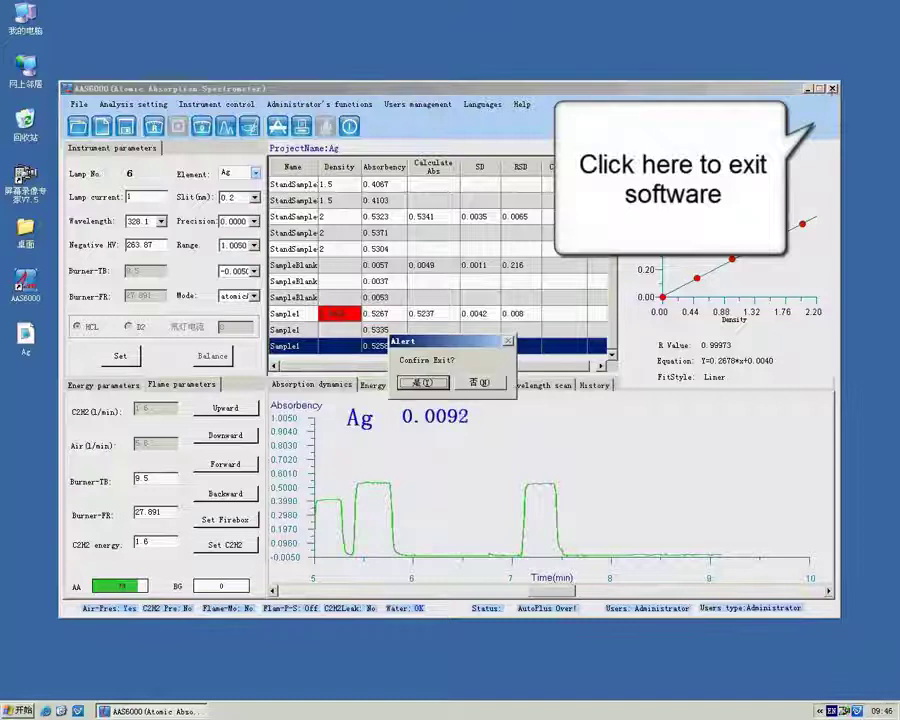
click(423, 383)
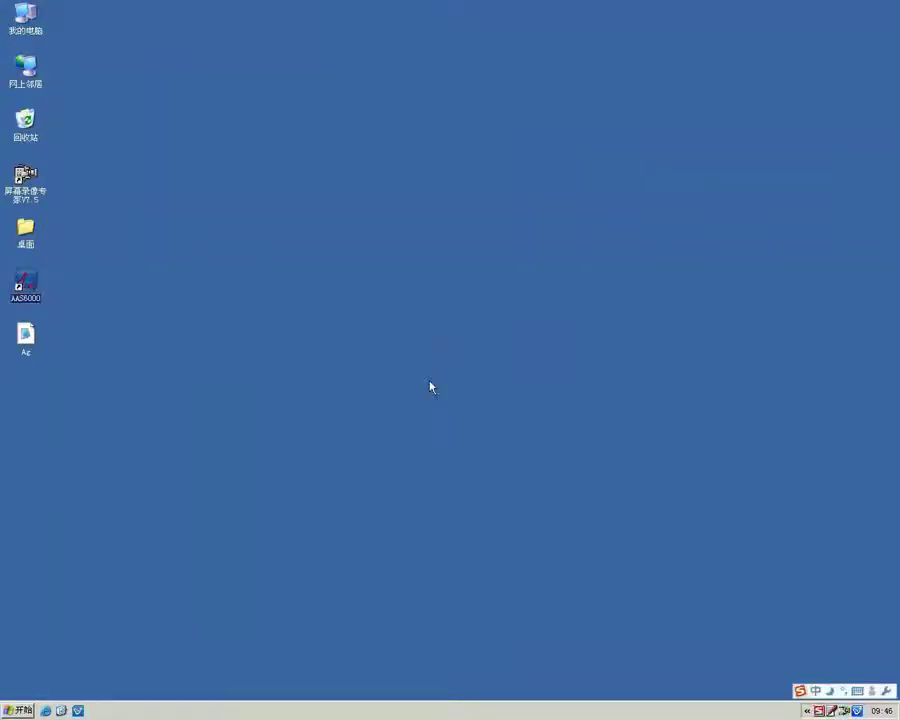